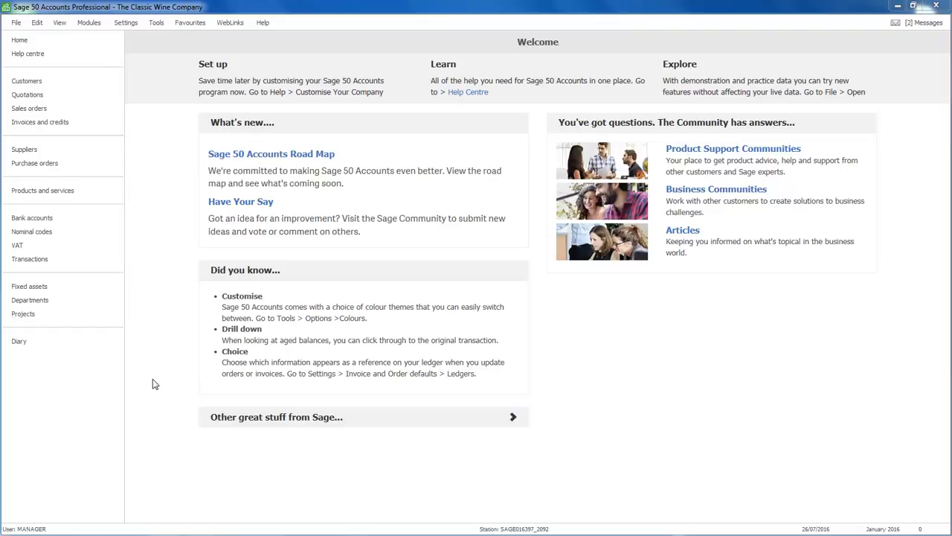
Step: Show the Customers list with the company's five existing customer records
{"action": "left_click", "coordinate": [41, 82]}
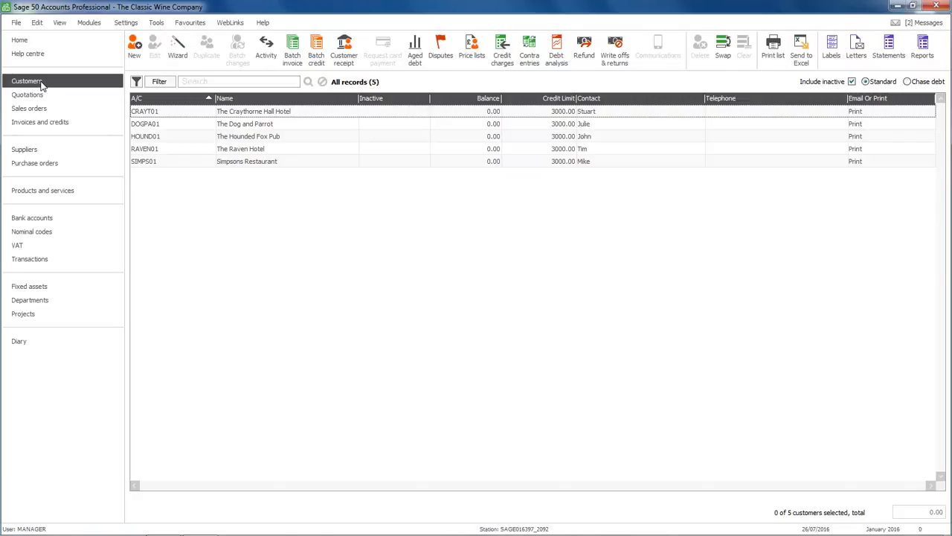
Step: Open a blank Customer Record for a new customer
{"action": "left_click", "coordinate": [135, 49]}
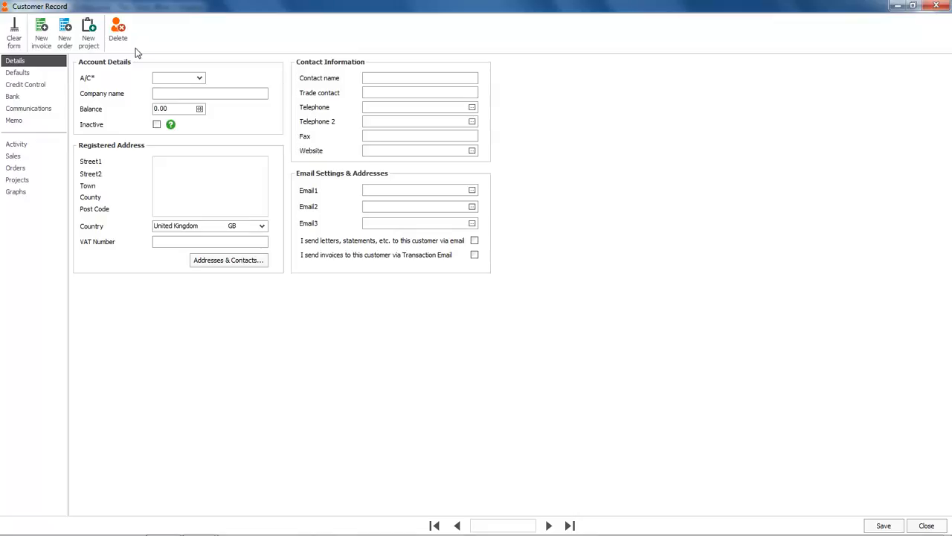
Step: Enter the customer's account code and company name 'The Chelsea Hotel', skipping the opening balance
{"action": "type", "text": "CHEL01"}
{"action": "key", "text": "Tab"}
{"action": "type", "text": "The Chelsea Hotel"}
{"action": "key", "text": "Tab"}
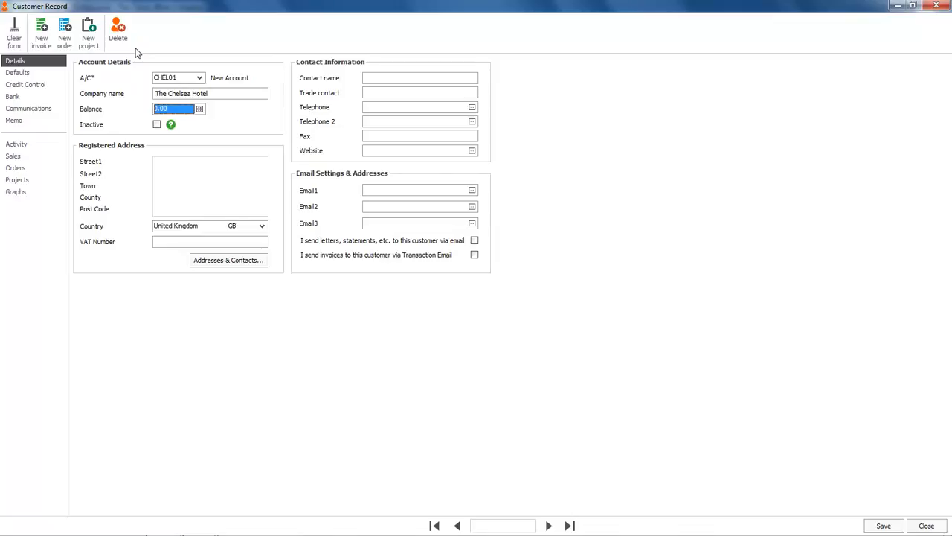
{"action": "key", "text": "Tab"}
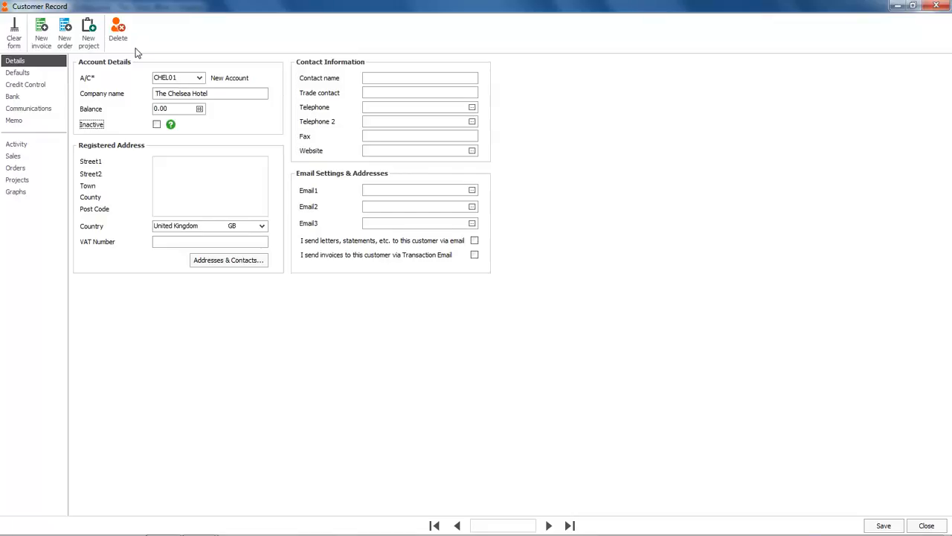
{"action": "key", "text": "Tab"}
Step: Fill in the hotel's five-line registered address, including the post code
{"action": "key", "text": "Return"}
{"action": "key", "text": "Return"}
{"action": "key", "text": "Return"}
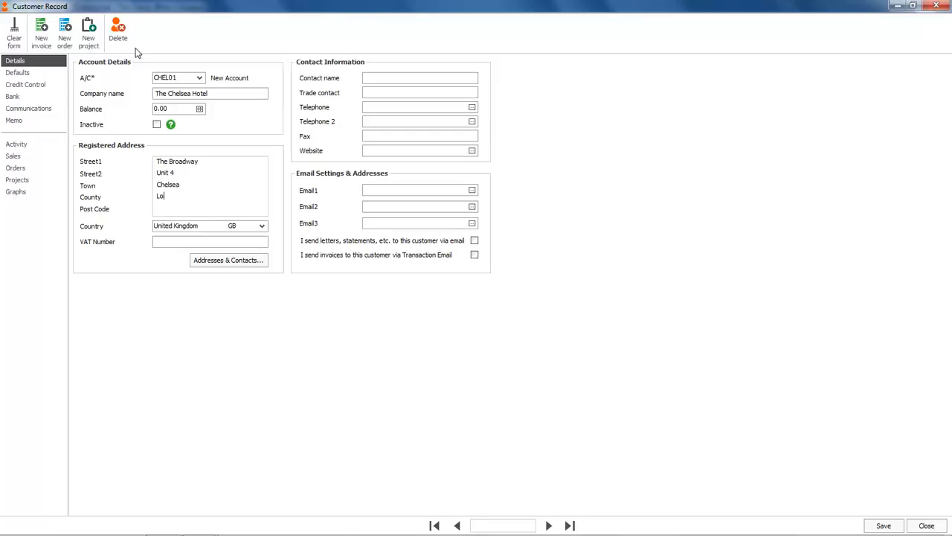
{"action": "key", "text": "Return"}
{"action": "key", "text": "Tab"}
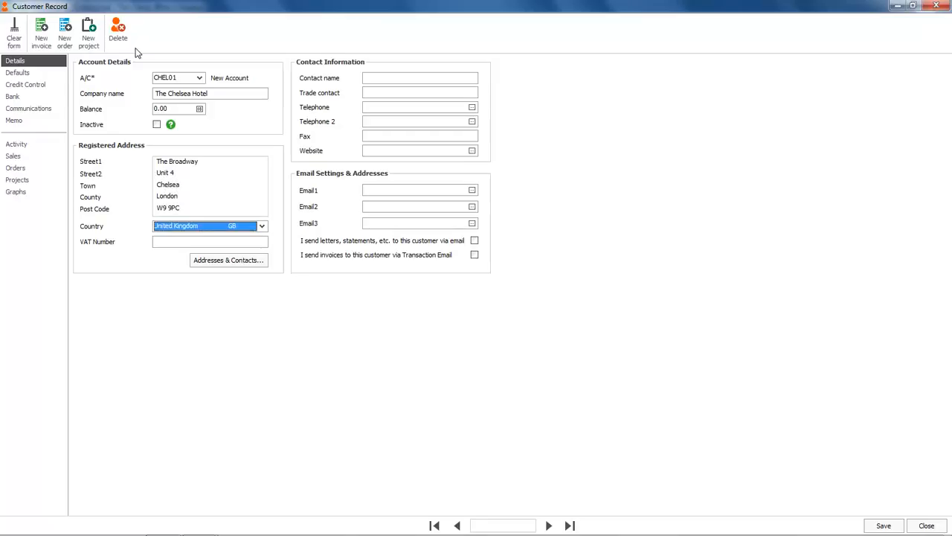
{"action": "key", "text": "Tab"}
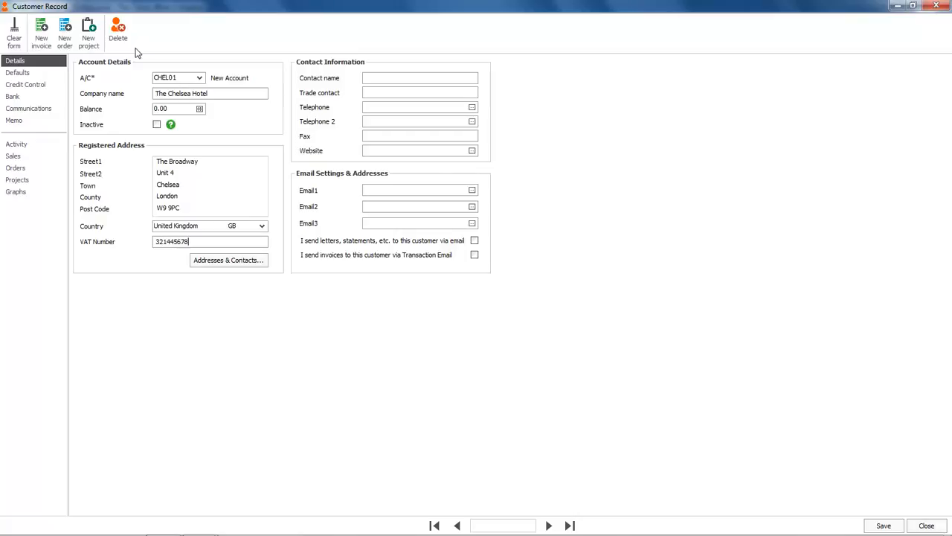
Step: Enter the customer's VAT number and contact name, then go to the Defaults page
{"action": "key", "text": "Tab"}
{"action": "key", "text": "Tab"}
{"action": "left_click", "coordinate": [18, 75]}
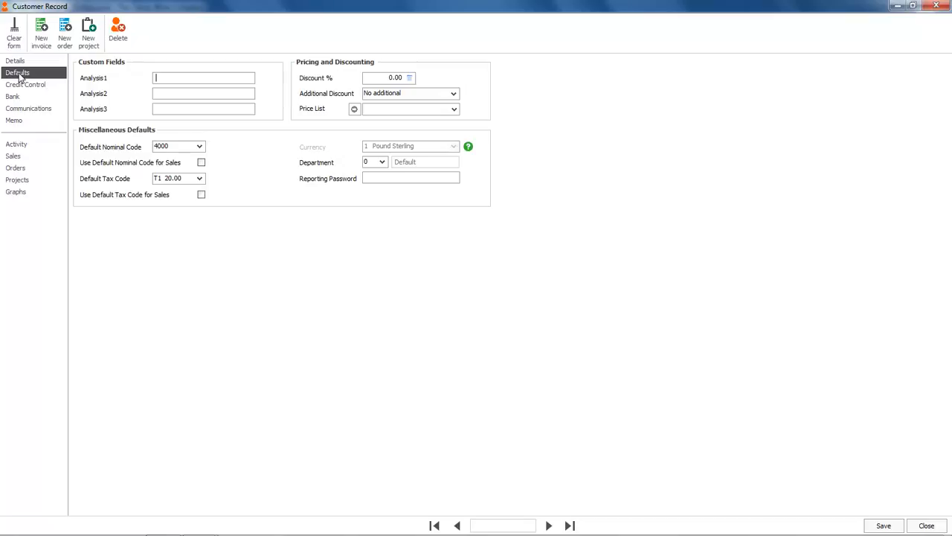
Step: Set a 5000.00 credit limit with terms agreed on the Credit Control page
{"action": "left_click", "coordinate": [25, 85]}
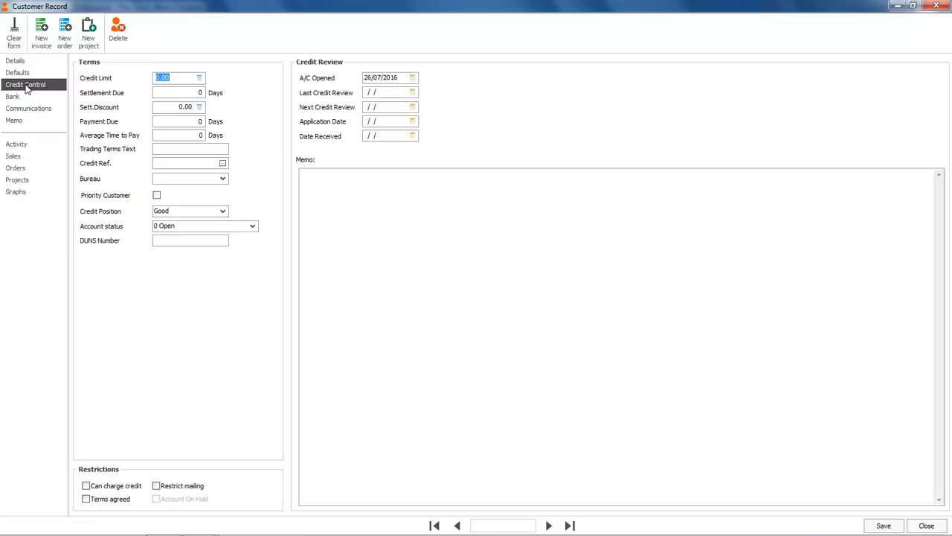
{"action": "type", "text": "5000"}
{"action": "key", "text": "Tab"}
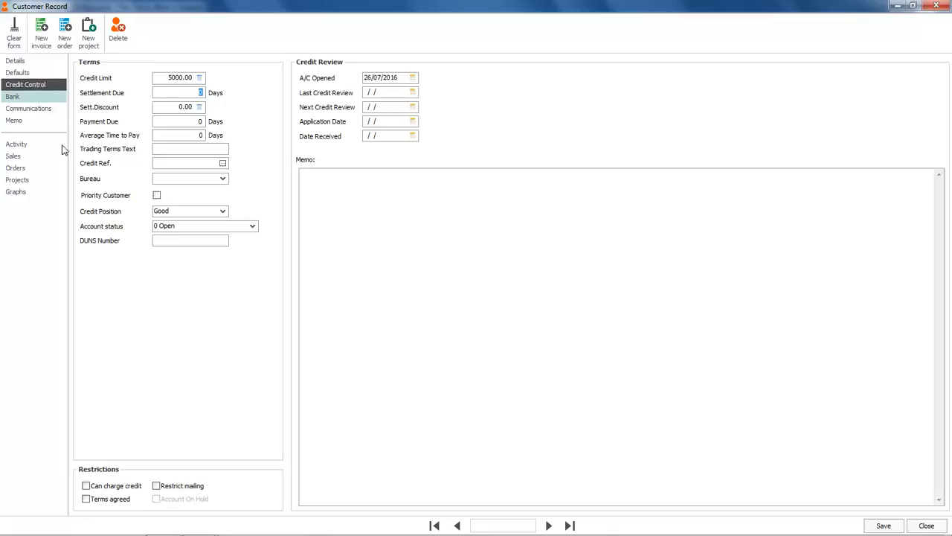
{"action": "left_click", "coordinate": [86, 499]}
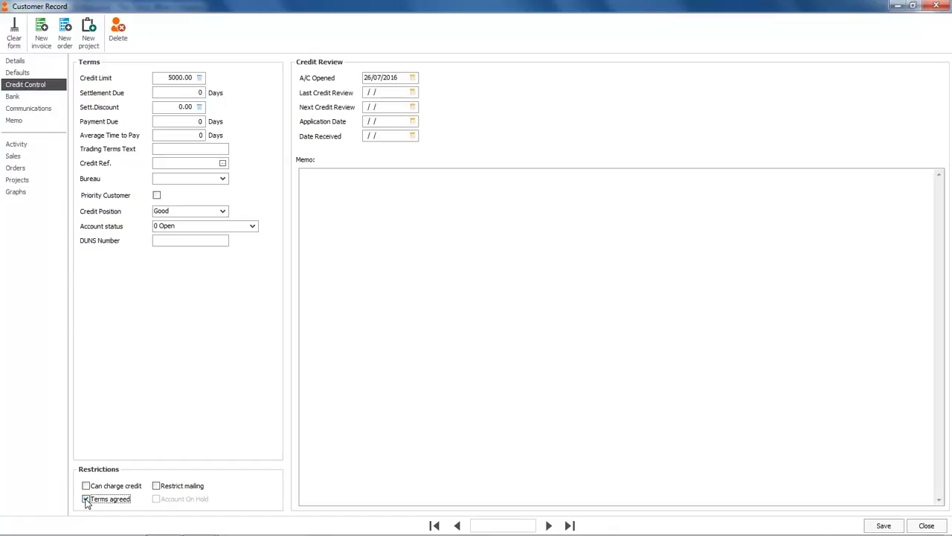
{"action": "left_click", "coordinate": [26, 100]}
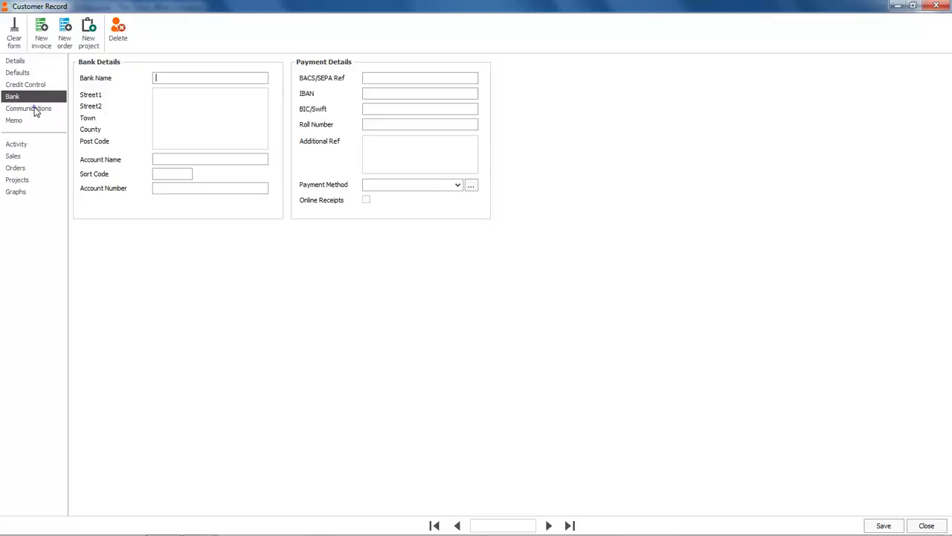
Step: Review the Communications and Memo pages, return to Details, and save the customer
{"action": "left_click", "coordinate": [34, 111]}
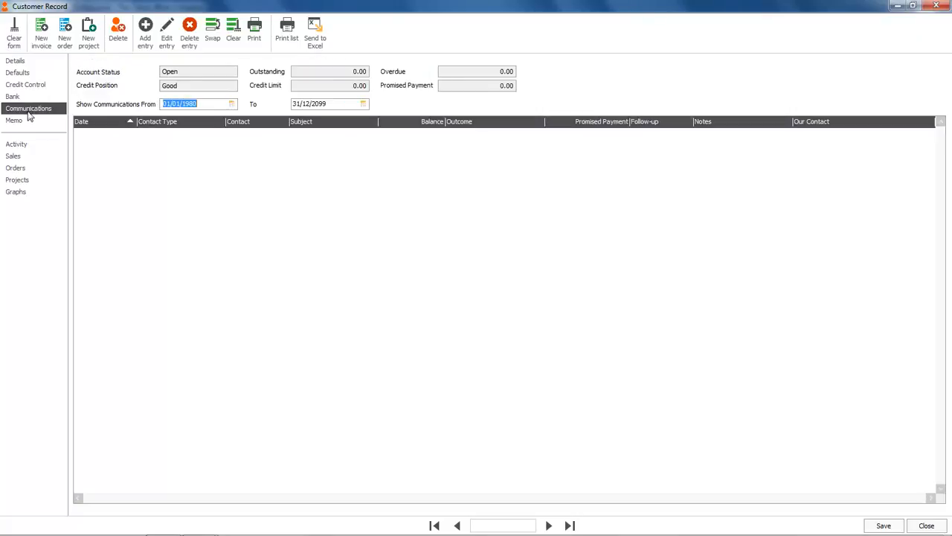
{"action": "left_click", "coordinate": [26, 123]}
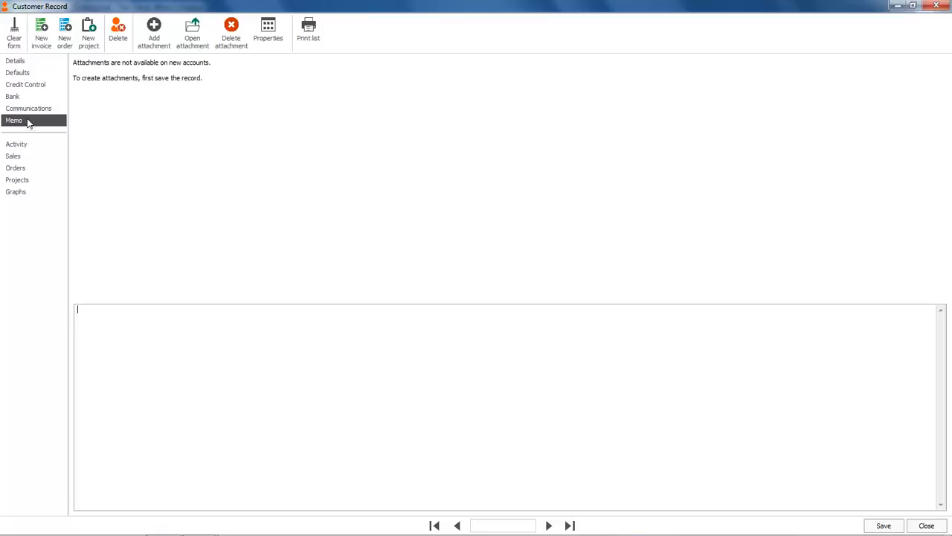
{"action": "left_click", "coordinate": [29, 64]}
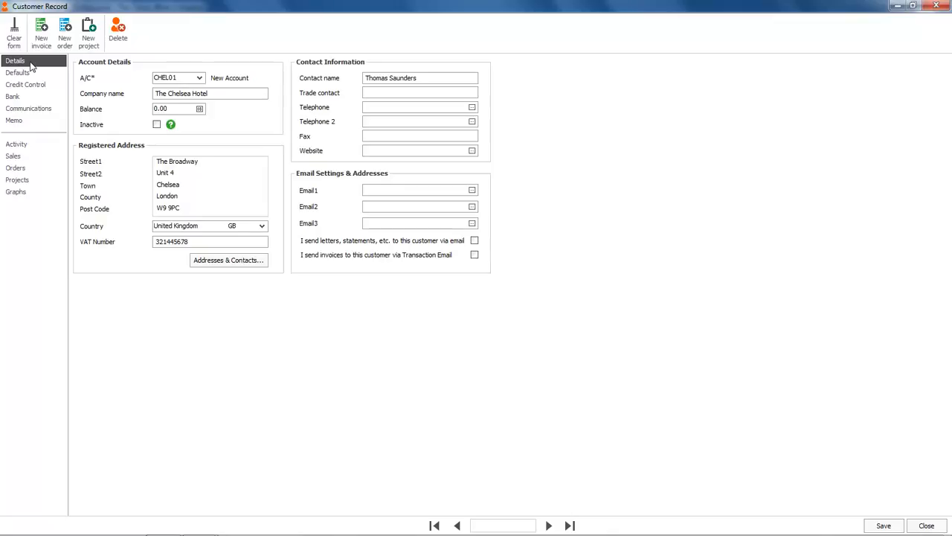
{"action": "left_click", "coordinate": [889, 527]}
Step: Verify The Chelsea Hotel's record from the customer list, then switch to the Suppliers list
{"action": "left_click", "coordinate": [926, 527]}
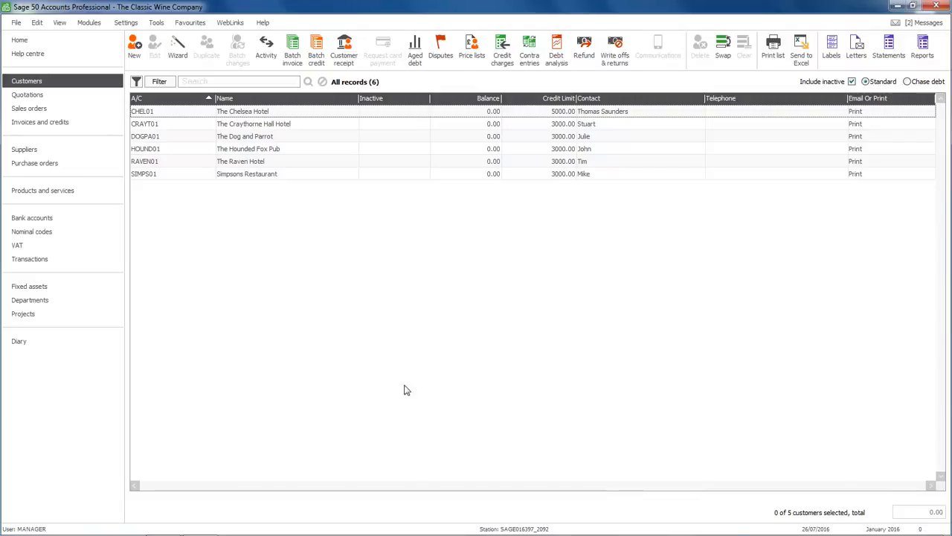
{"action": "left_click", "coordinate": [296, 117]}
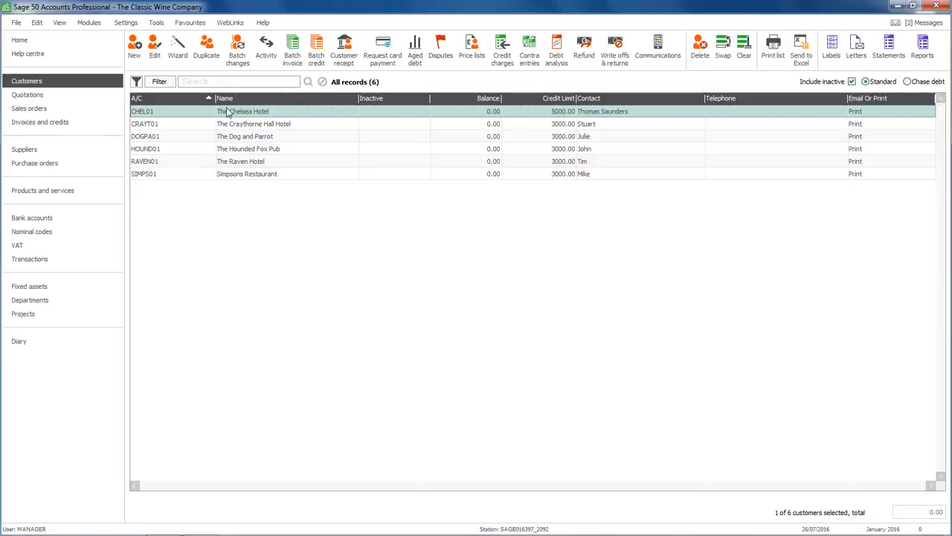
{"action": "left_click", "coordinate": [155, 52]}
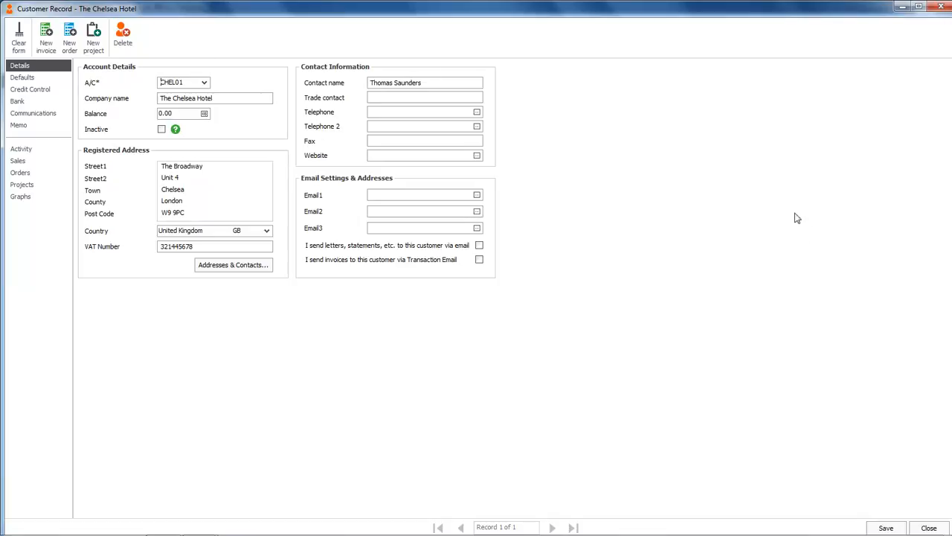
{"action": "left_click", "coordinate": [929, 529]}
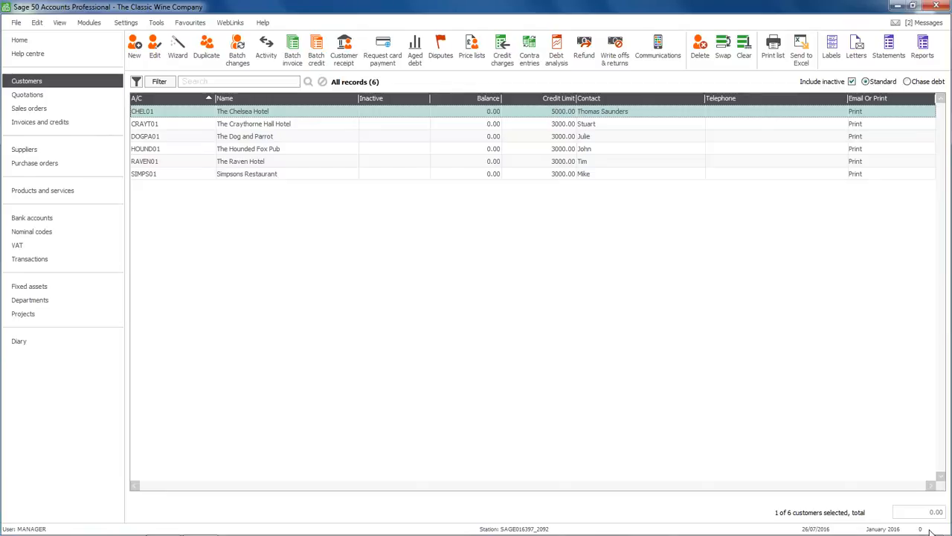
{"action": "left_click", "coordinate": [24, 149]}
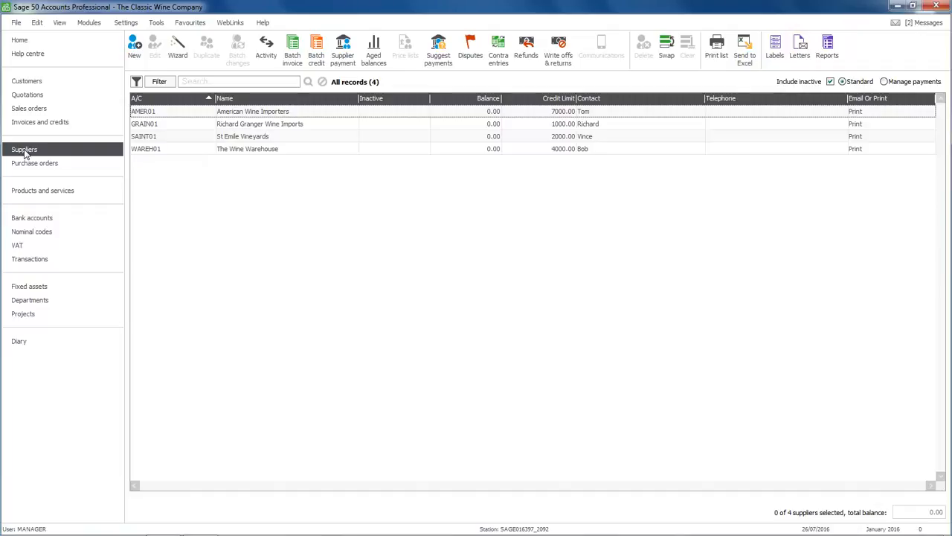
Step: Start the New Supplier wizard with name 'Trade Supplies Ltd' and its account reference
{"action": "left_click", "coordinate": [179, 47]}
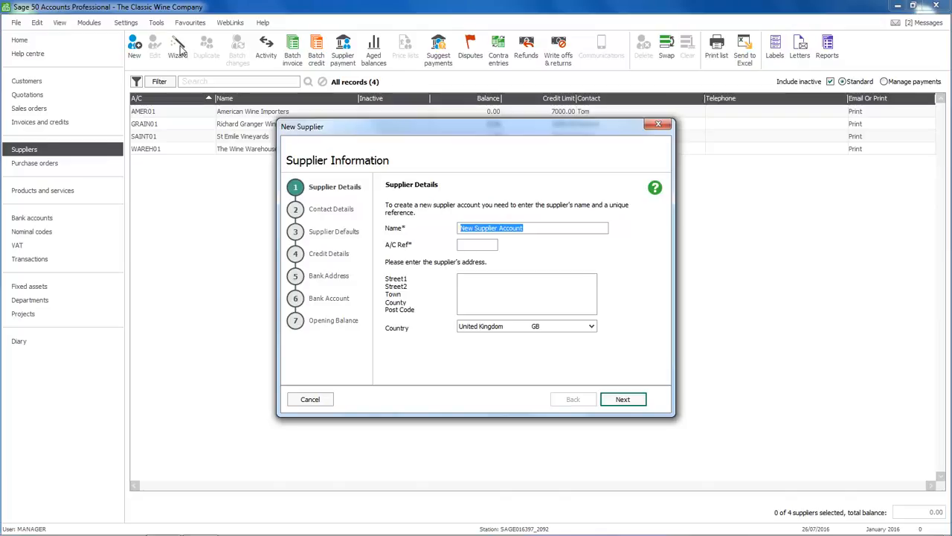
{"action": "type", "text": "Trade Sup"}
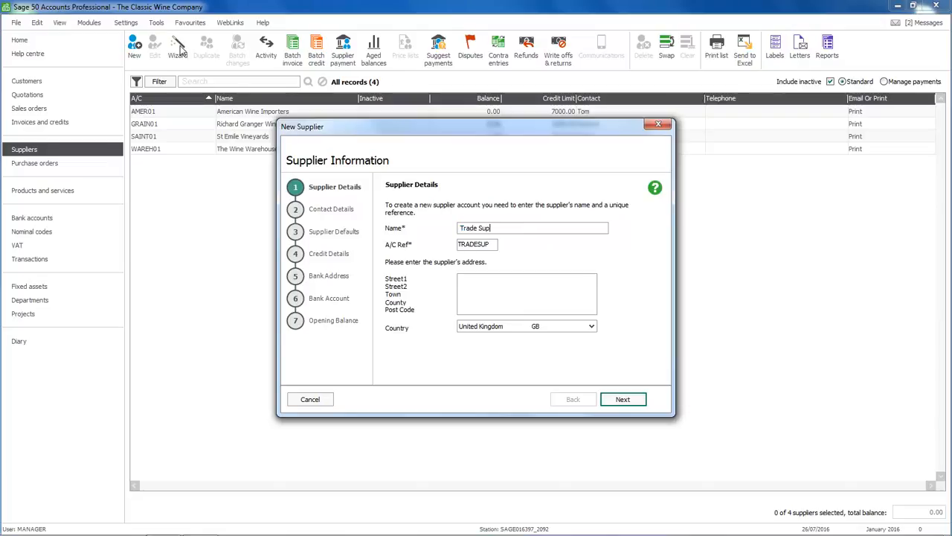
{"action": "type", "text": "plies Ltd"}
{"action": "key", "text": "Tab"}
{"action": "type", "text": "TRADE01"}
{"action": "key", "text": "Tab"}
Step: Enter the supplier's four-line address and continue to Contact Details
{"action": "key", "text": "Return"}
{"action": "key", "text": "Return"}
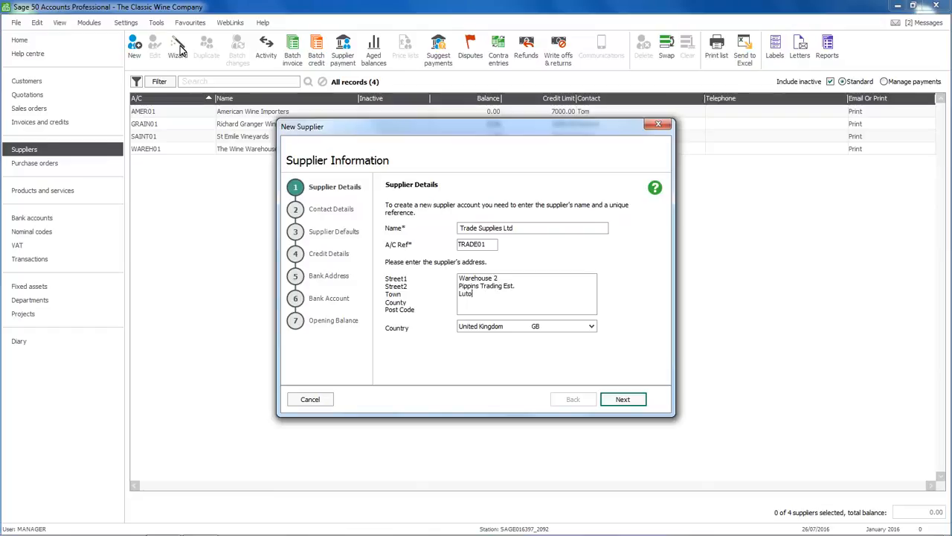
{"action": "key", "text": "Return"}
{"action": "key", "text": "Tab"}
{"action": "key", "text": "Tab"}
{"action": "left_click", "coordinate": [623, 399]}
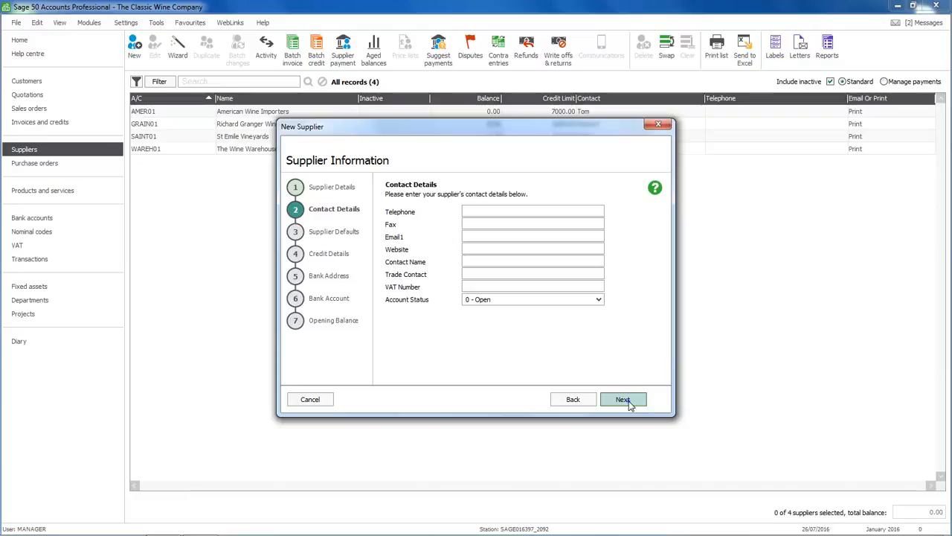
Step: Give the supplier a 7000.00 credit limit with terms agreed
{"action": "left_click", "coordinate": [622, 399]}
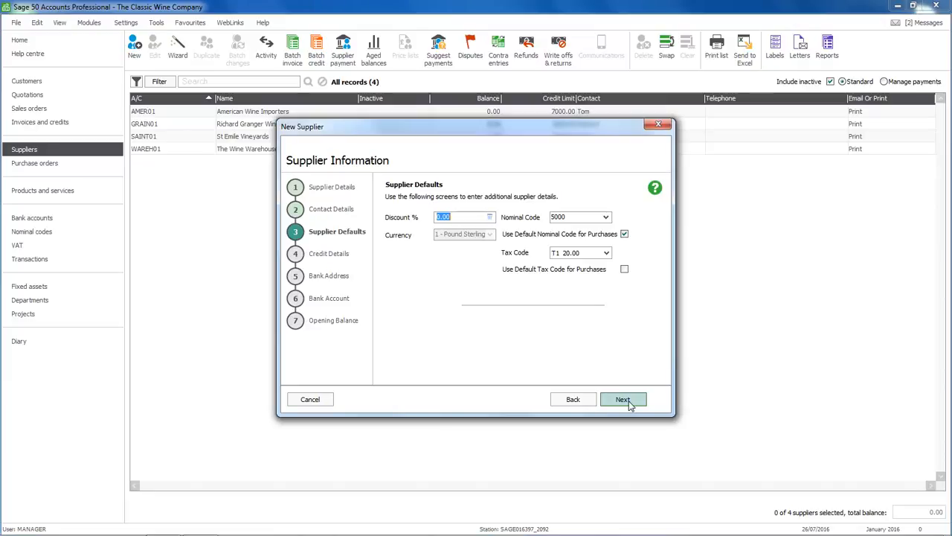
{"action": "left_click", "coordinate": [623, 400]}
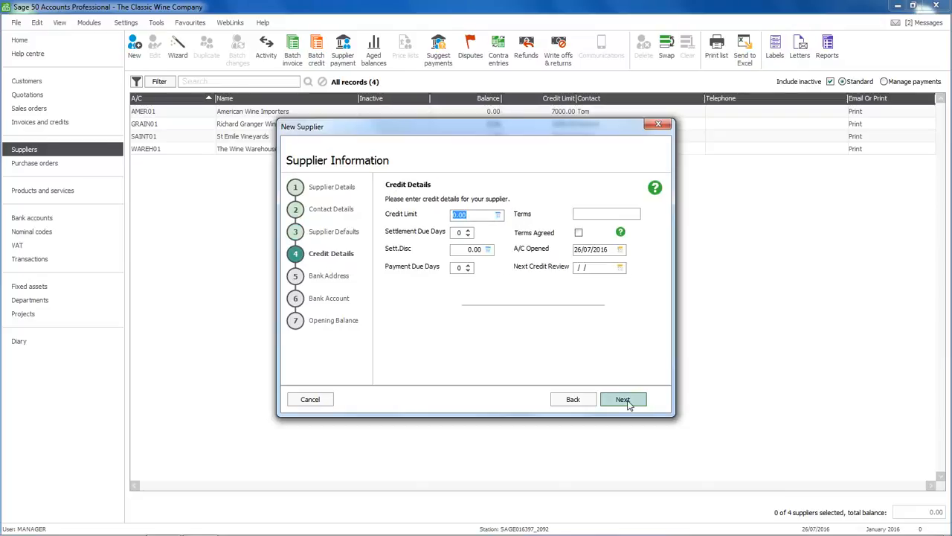
{"action": "type", "text": "7000"}
{"action": "left_click", "coordinate": [579, 233]}
Step: Skip the bank and opening balance steps and create the supplier
{"action": "left_click", "coordinate": [623, 400]}
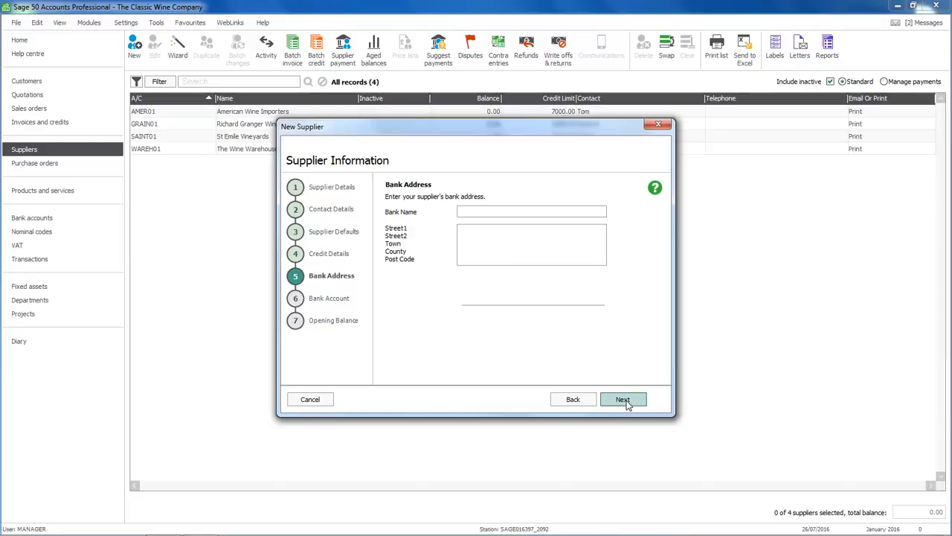
{"action": "left_click", "coordinate": [623, 400]}
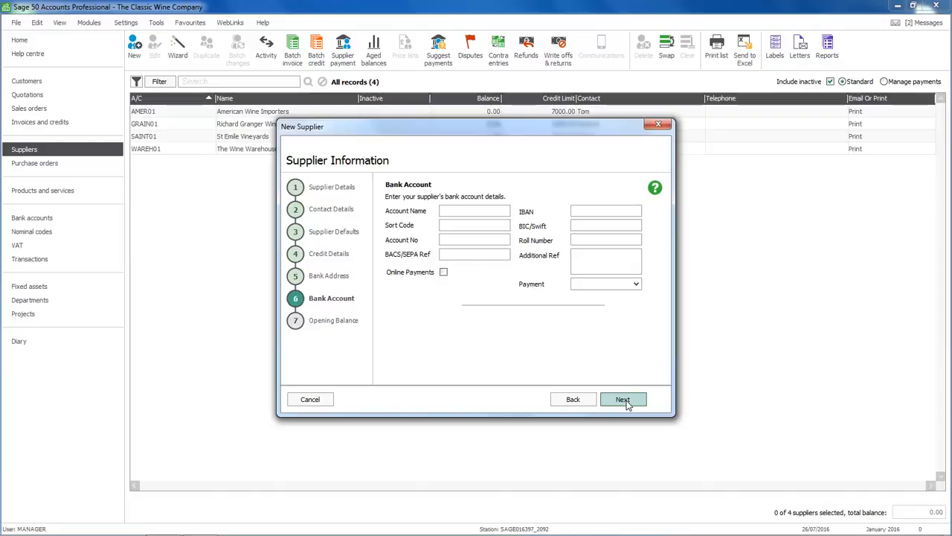
{"action": "left_click", "coordinate": [624, 400]}
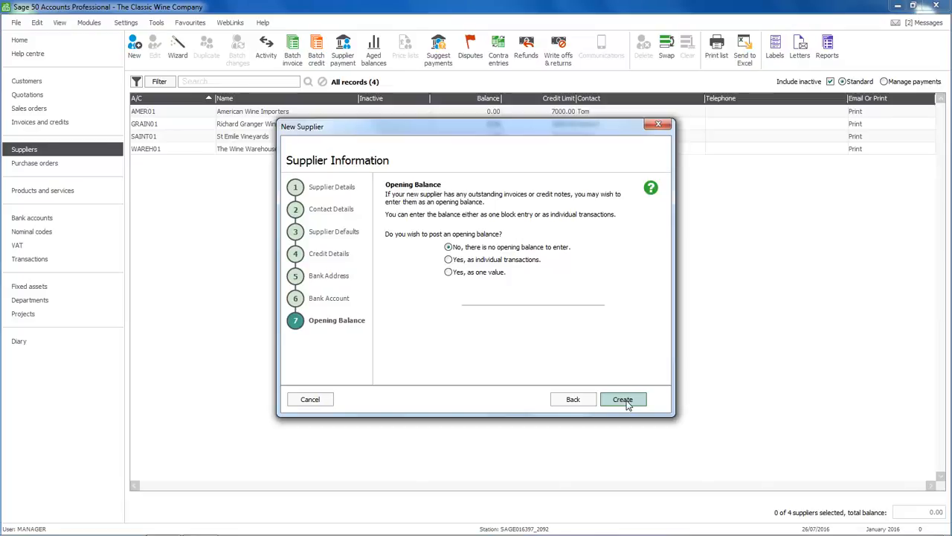
{"action": "left_click", "coordinate": [623, 399]}
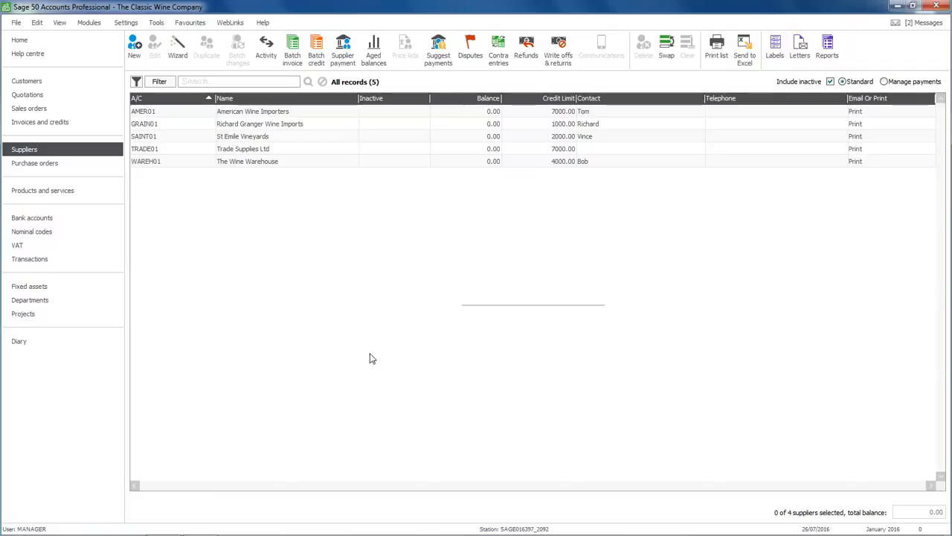
{"action": "double_click", "coordinate": [251, 153]}
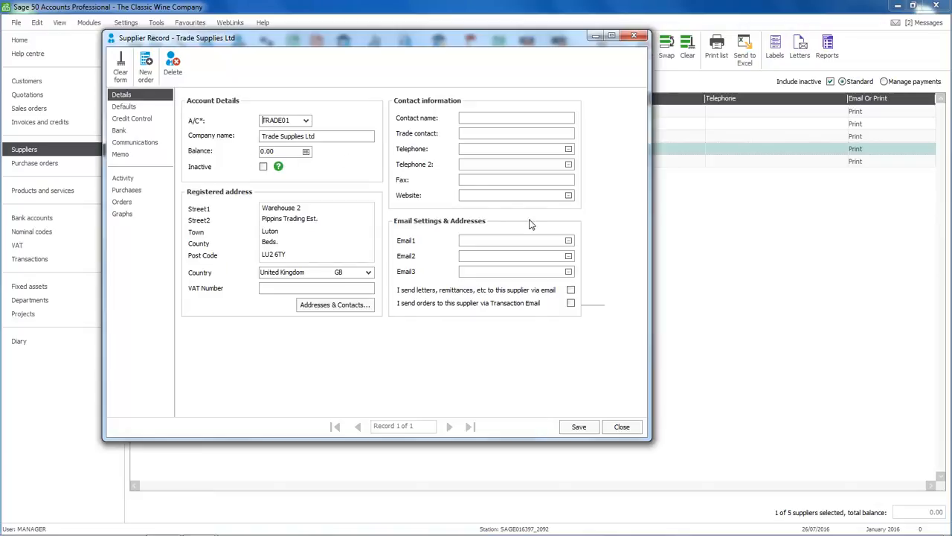
{"action": "left_click", "coordinate": [621, 427]}
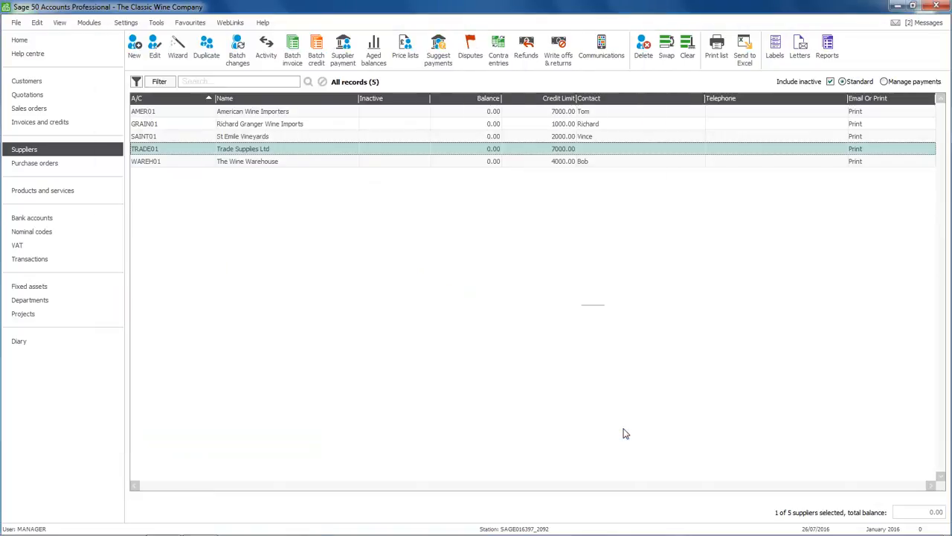